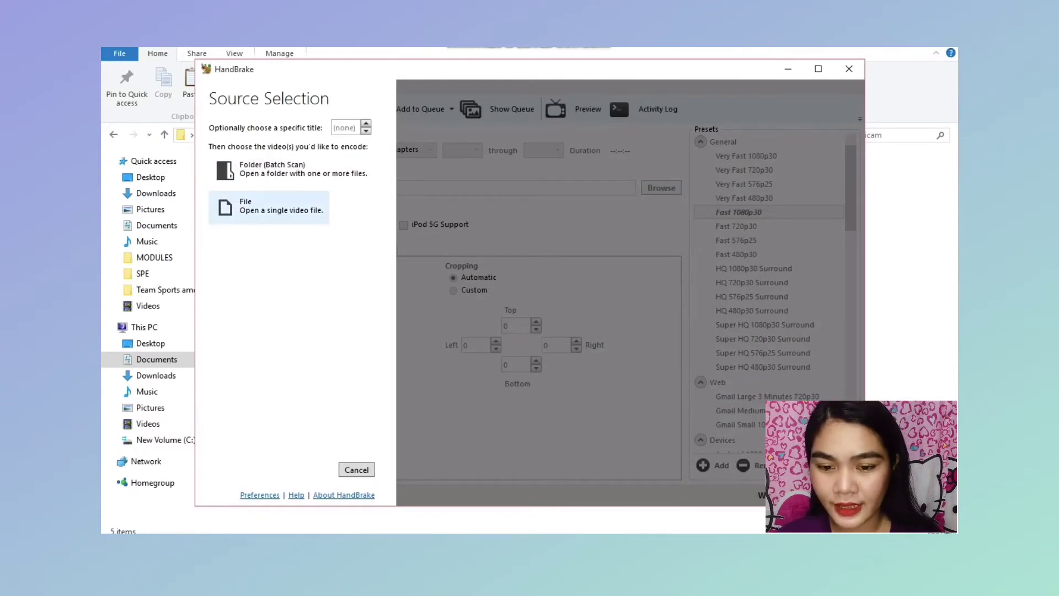
Load VID_20190208_160510 from Videos and let HandBrake scan the 36-second clip
click(269, 206)
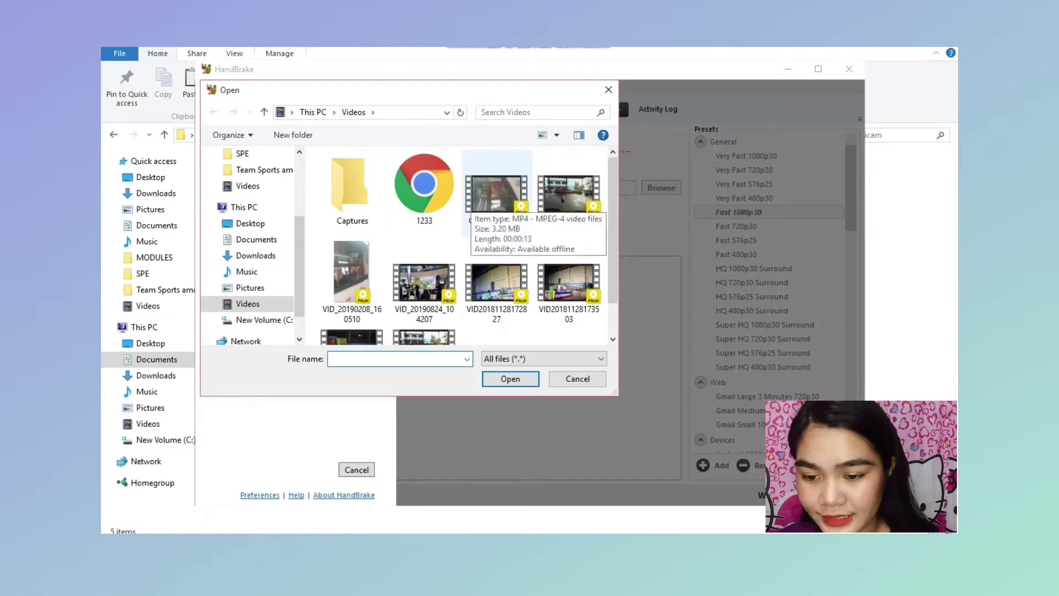
scroll(464, 240, down, 2)
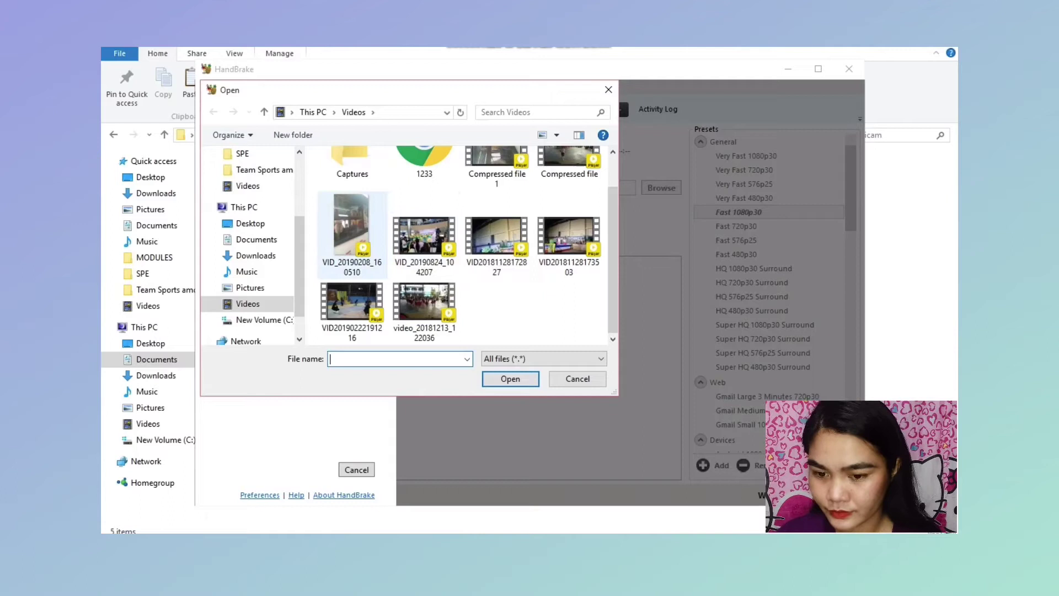
click(352, 231)
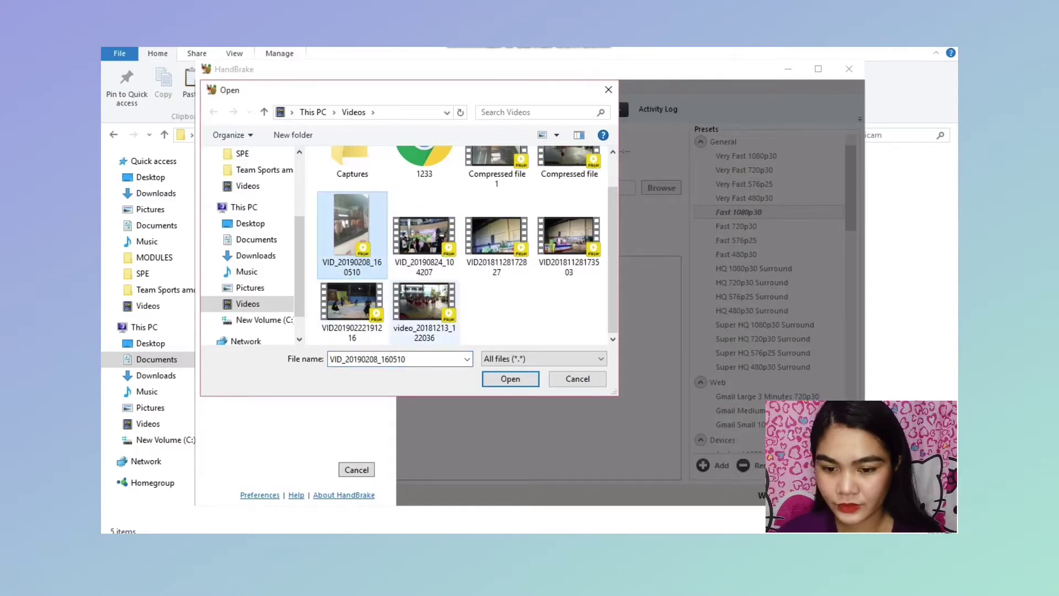
click(510, 378)
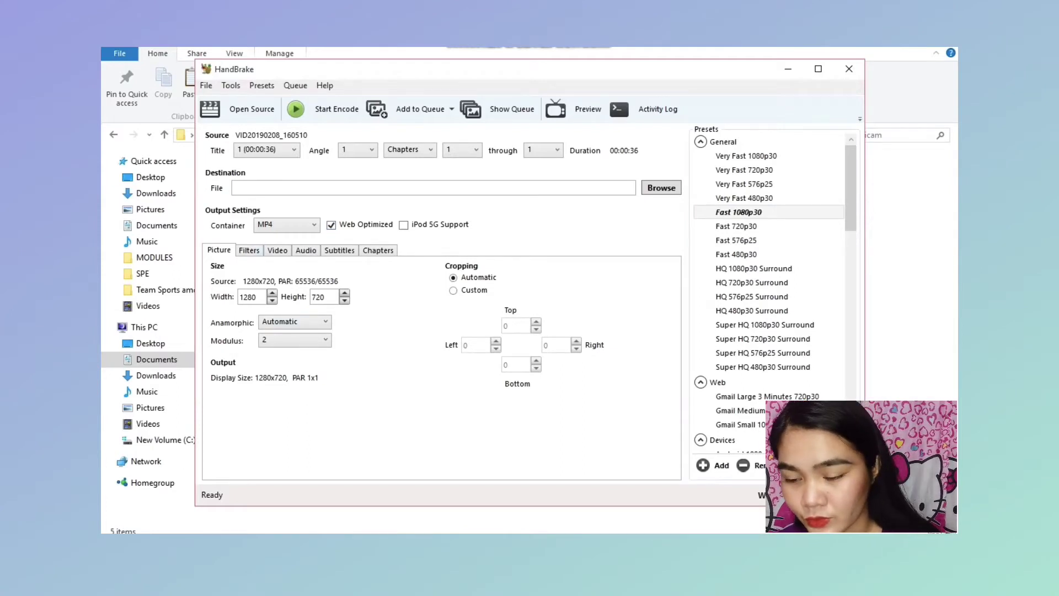
Set the video framerate to Same as source with Constant Framerate
click(250, 250)
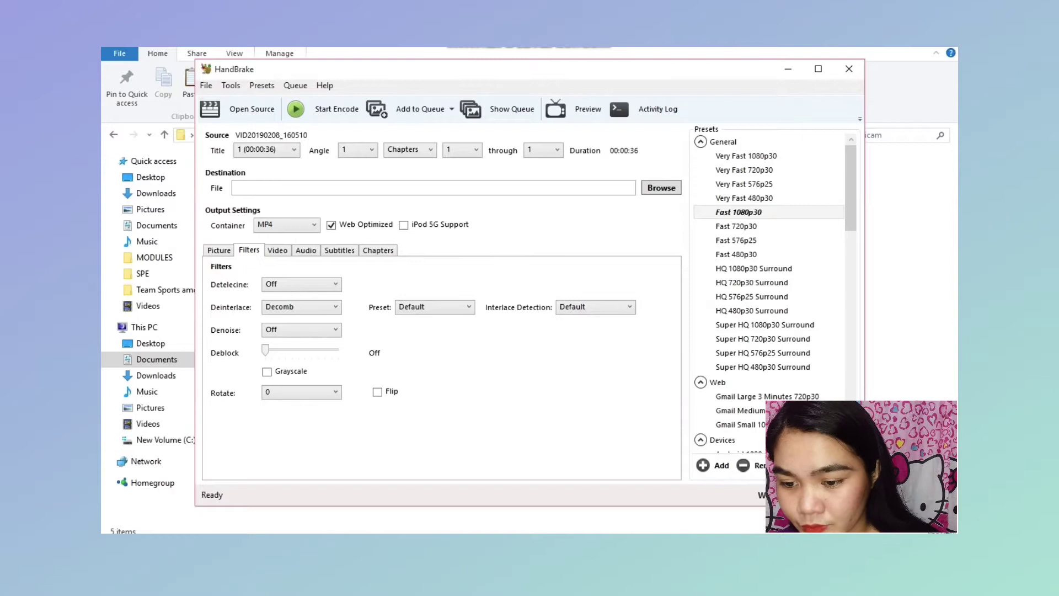
click(278, 250)
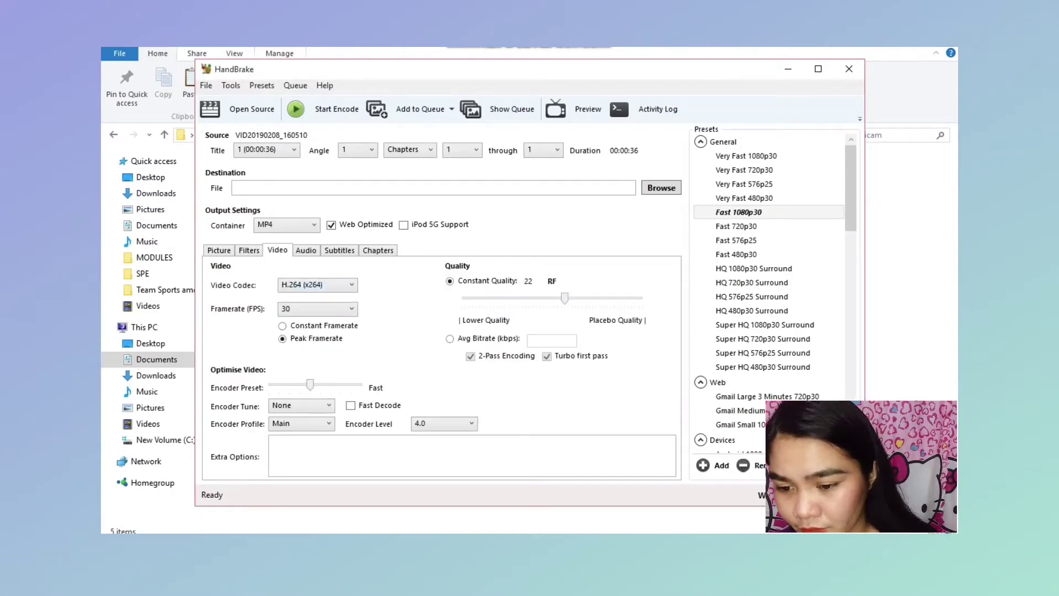
click(317, 308)
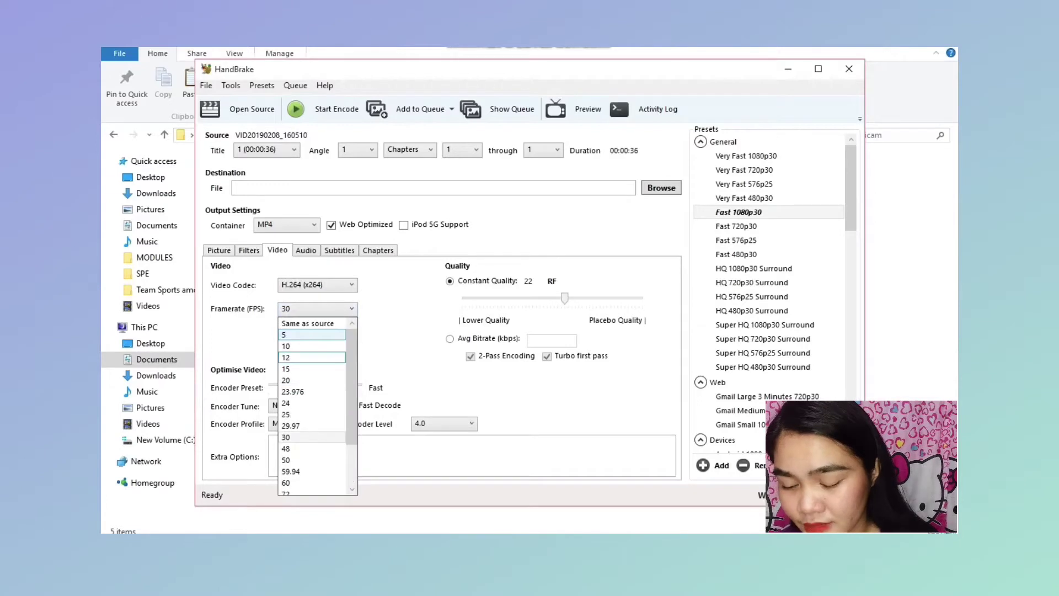
click(308, 323)
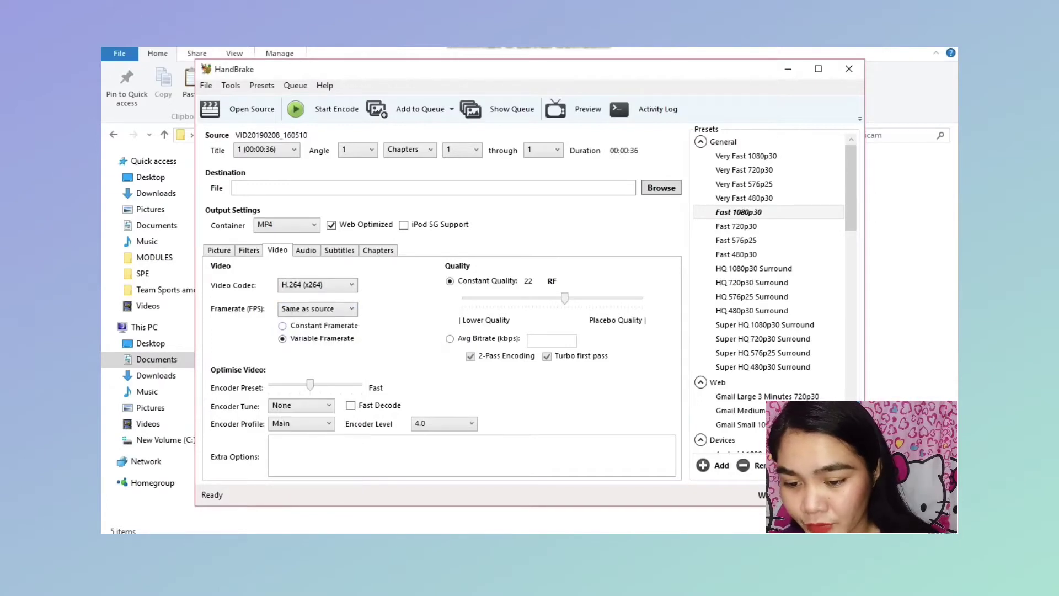
click(282, 325)
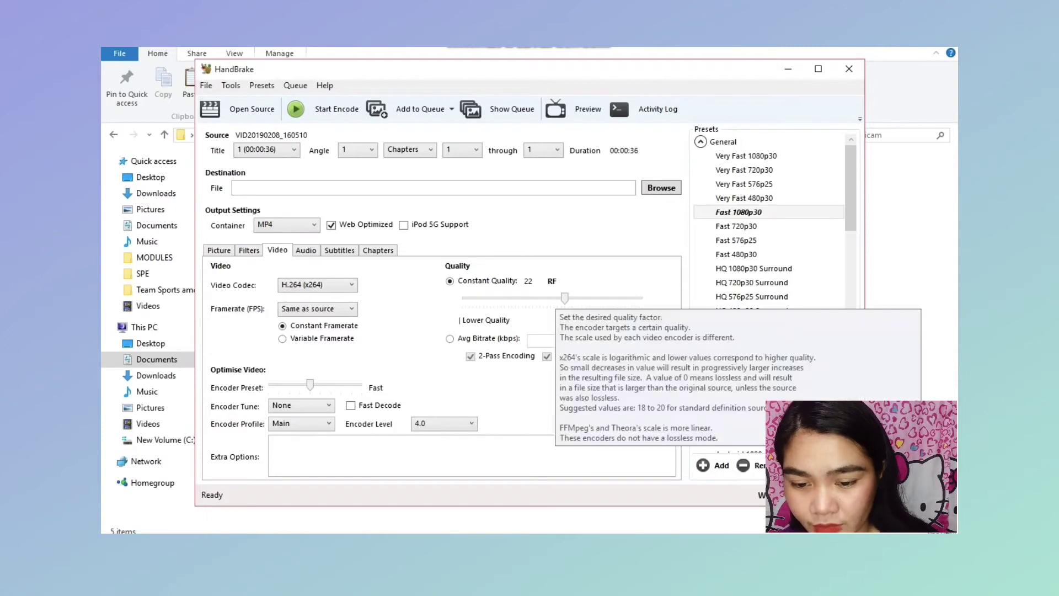
Set quality to RF 23 and the encoder preset to Slow
drag(565, 298, 561, 297)
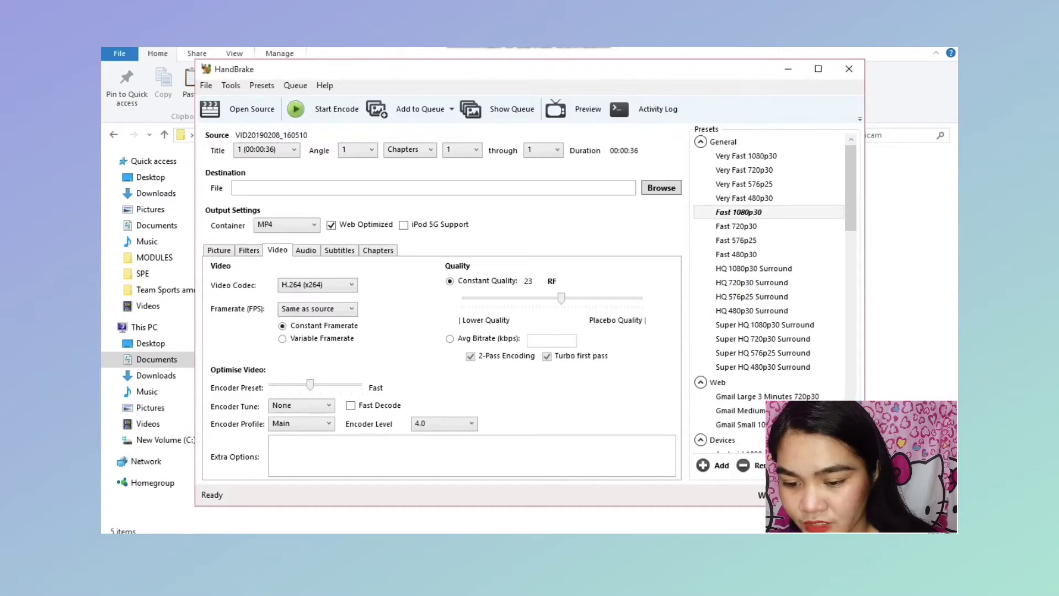
key(Right)
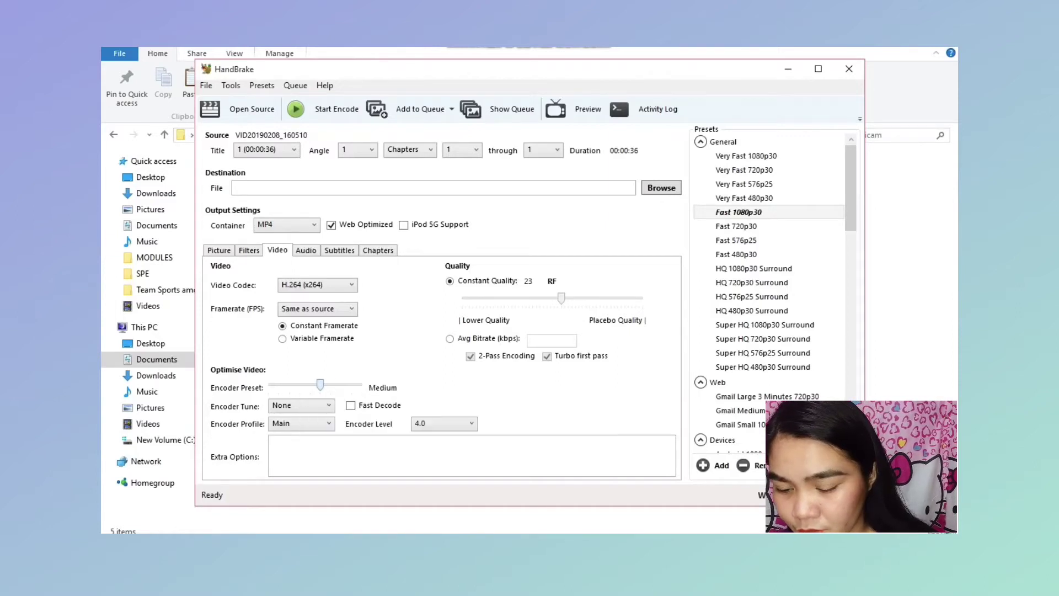
key(Right)
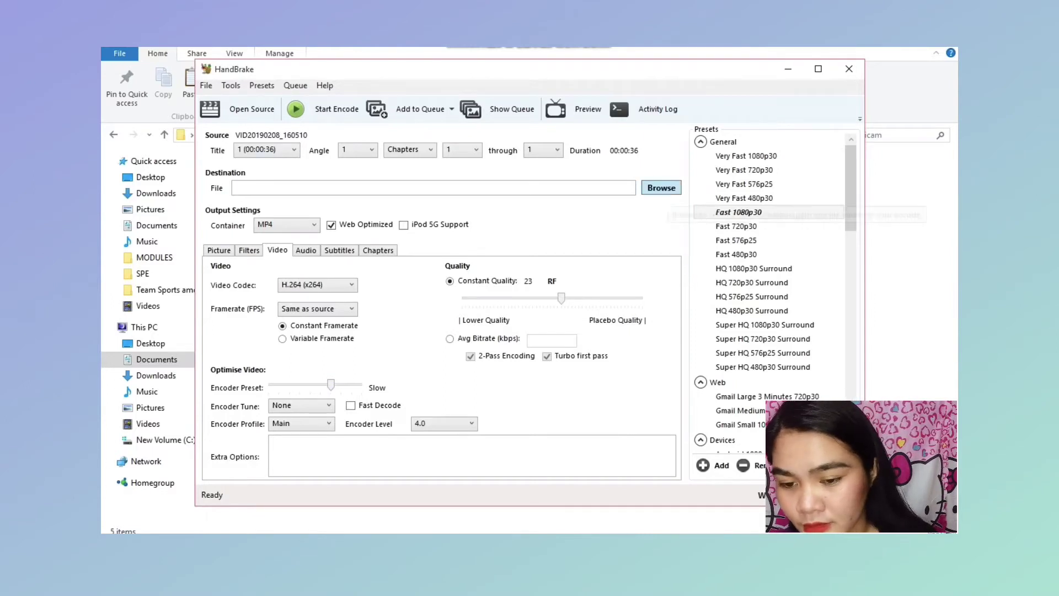
Save the encode output as AMIRAcompressed.mp4 in the Videos folder
click(661, 187)
text(AMIRAcompressed)
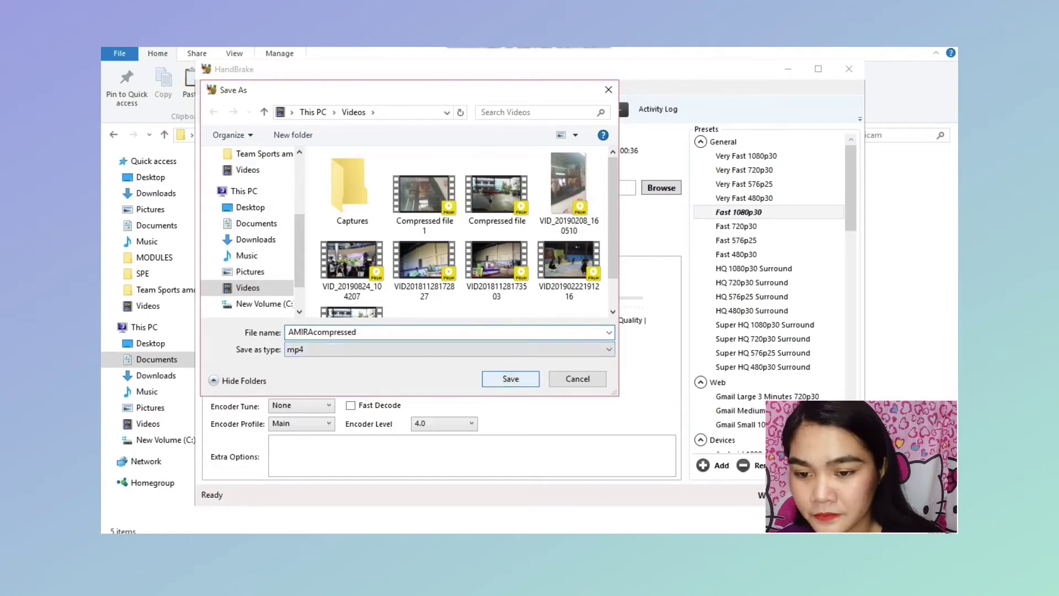
key(Return)
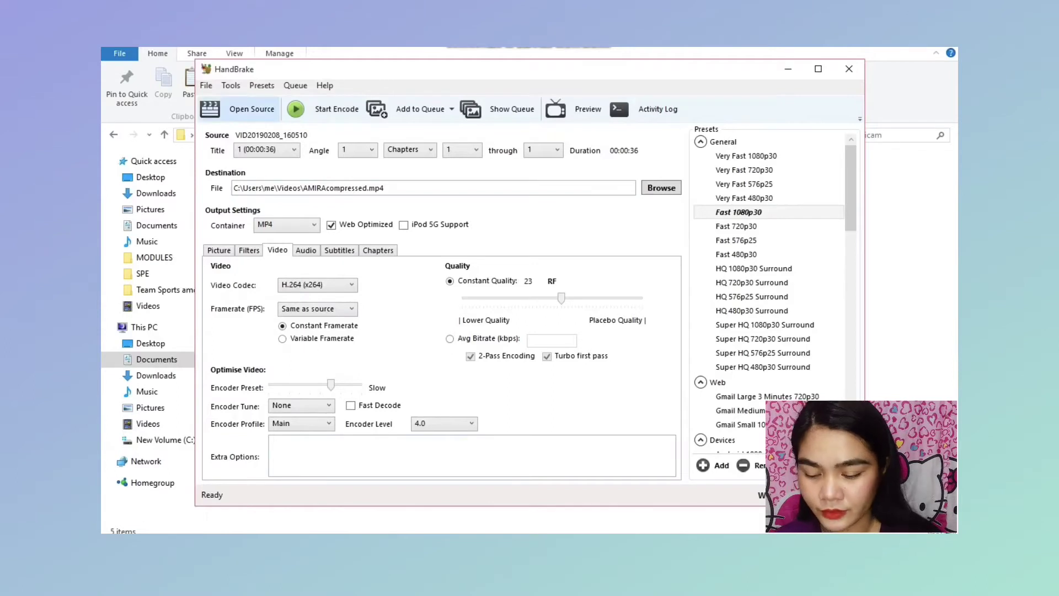
Start the AMIRAcompressed.mp4 encode and let it run to Queue Finished
click(324, 109)
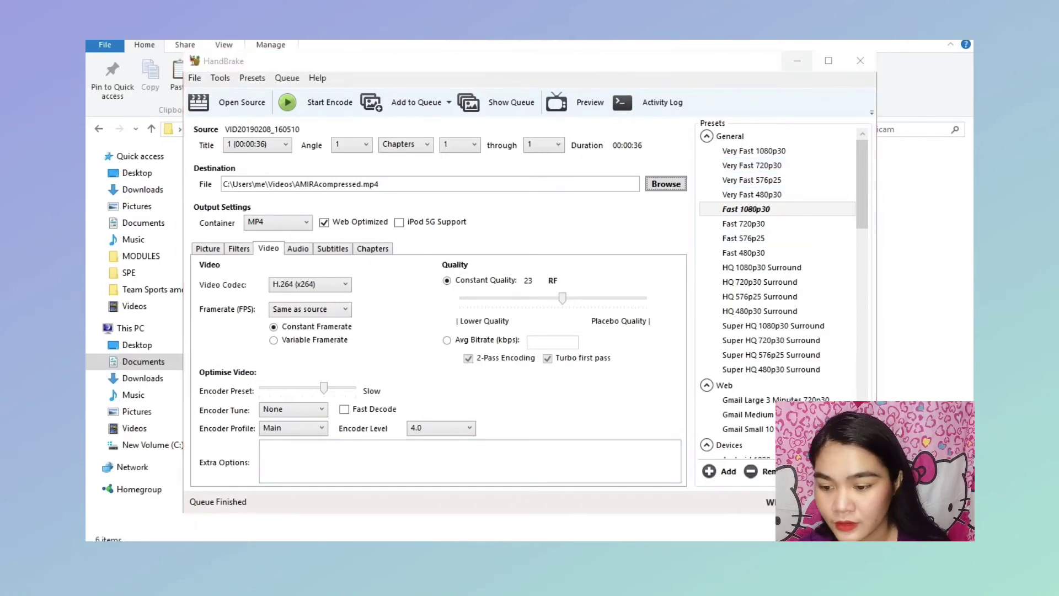
Check that the original VID_20190208_160510 in Videos is 61.8 MB in Properties
click(133, 412)
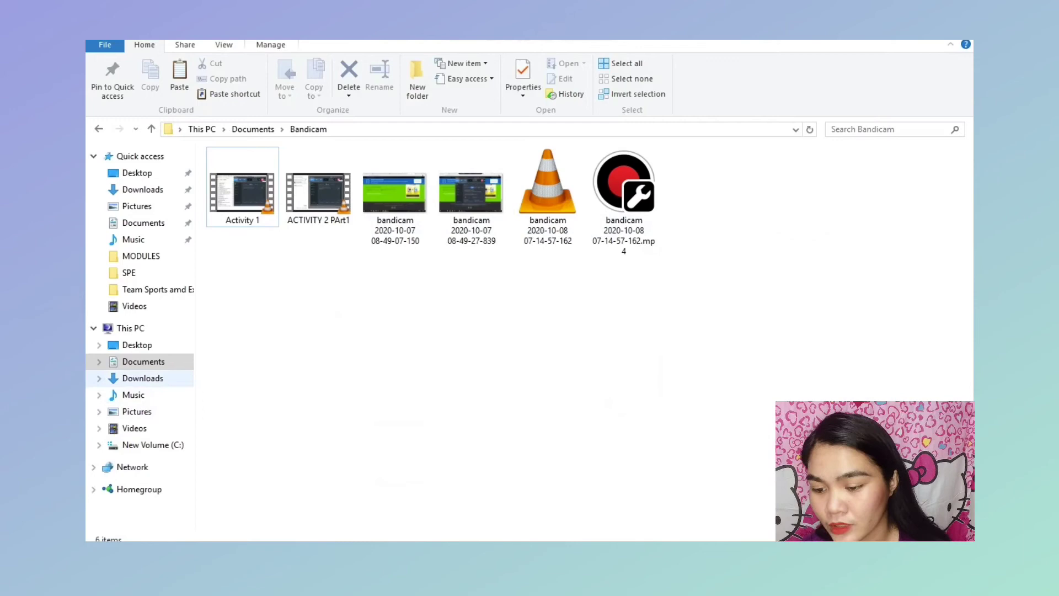
click(134, 428)
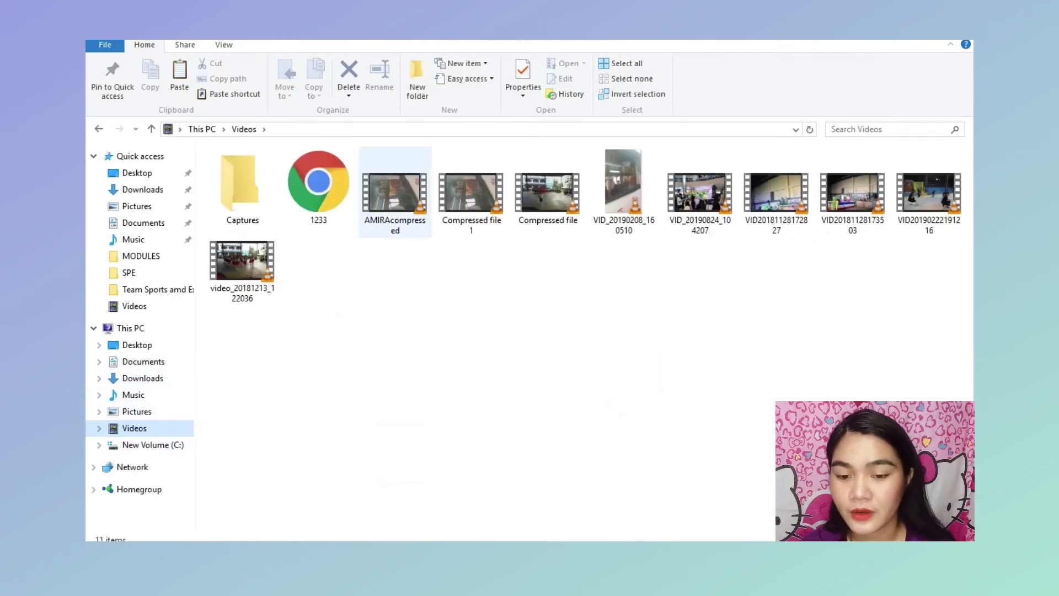
key(Right)
key(Right)
key(Right)
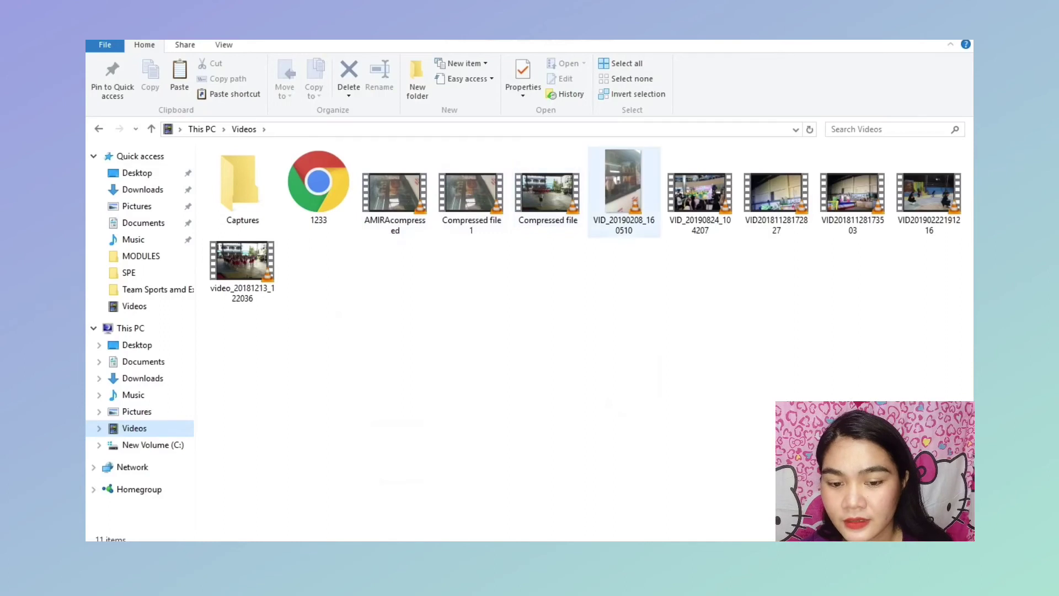
right_click(613, 171)
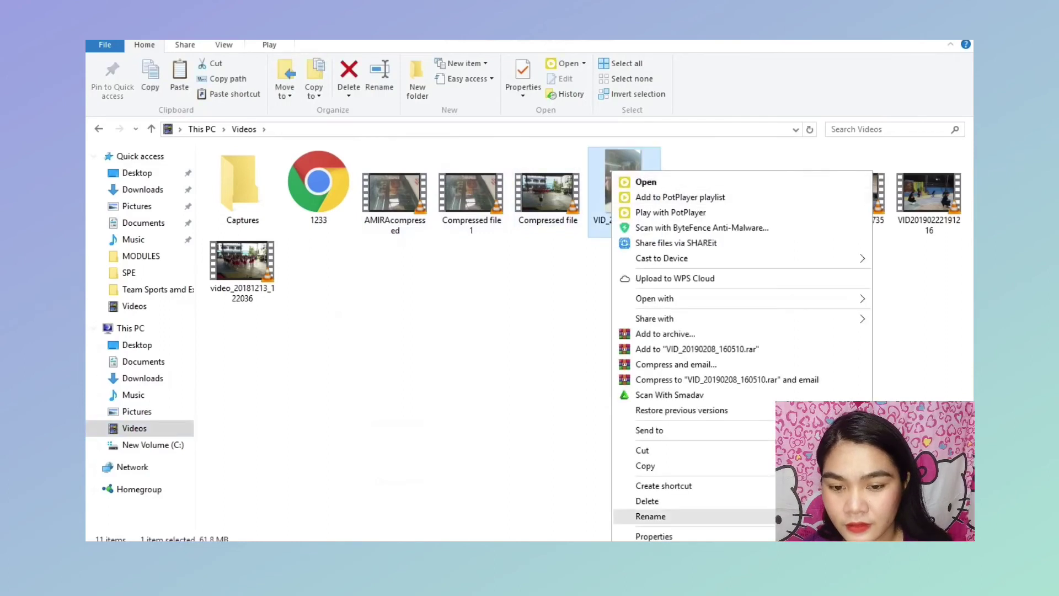
key(Escape)
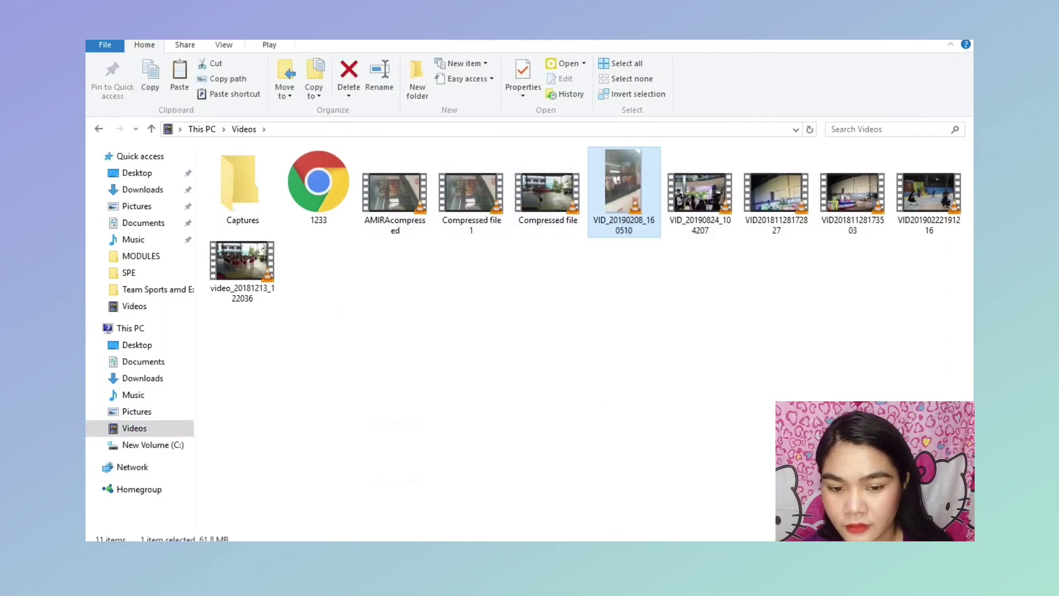
key(alt+Return)
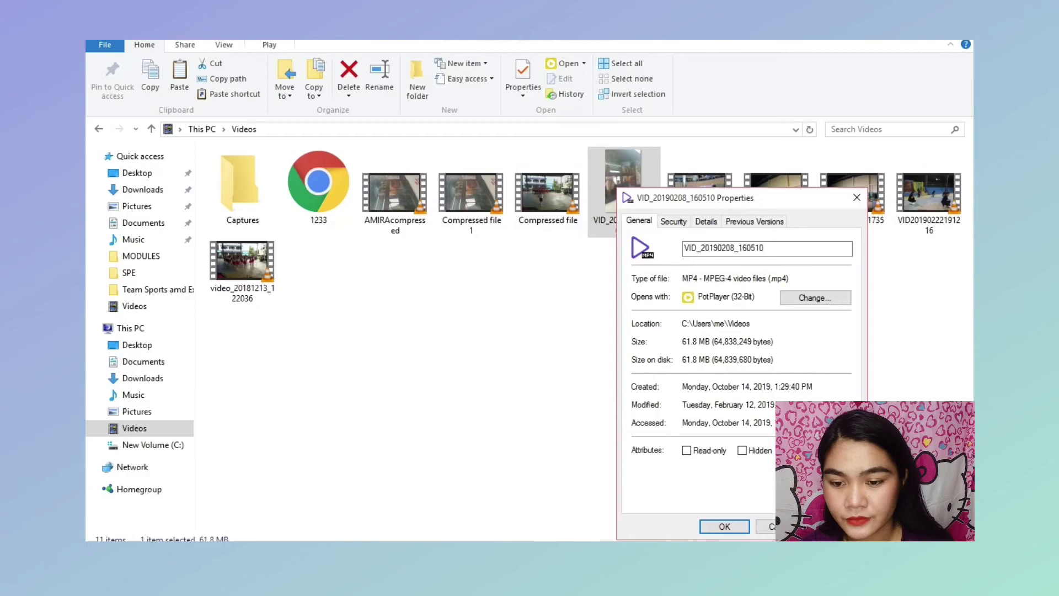
click(724, 527)
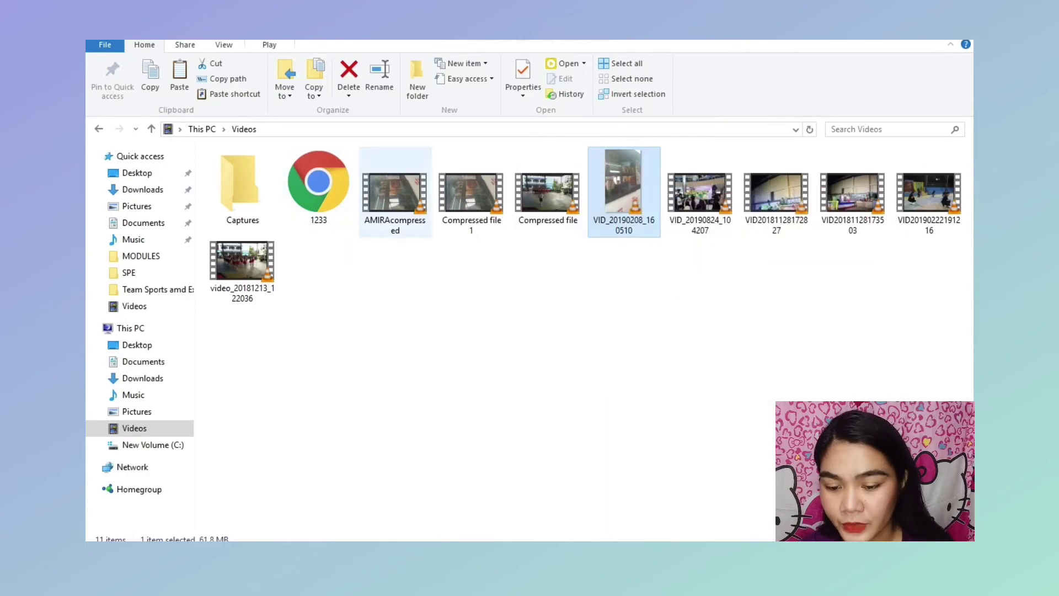
click(398, 191)
right_click(397, 171)
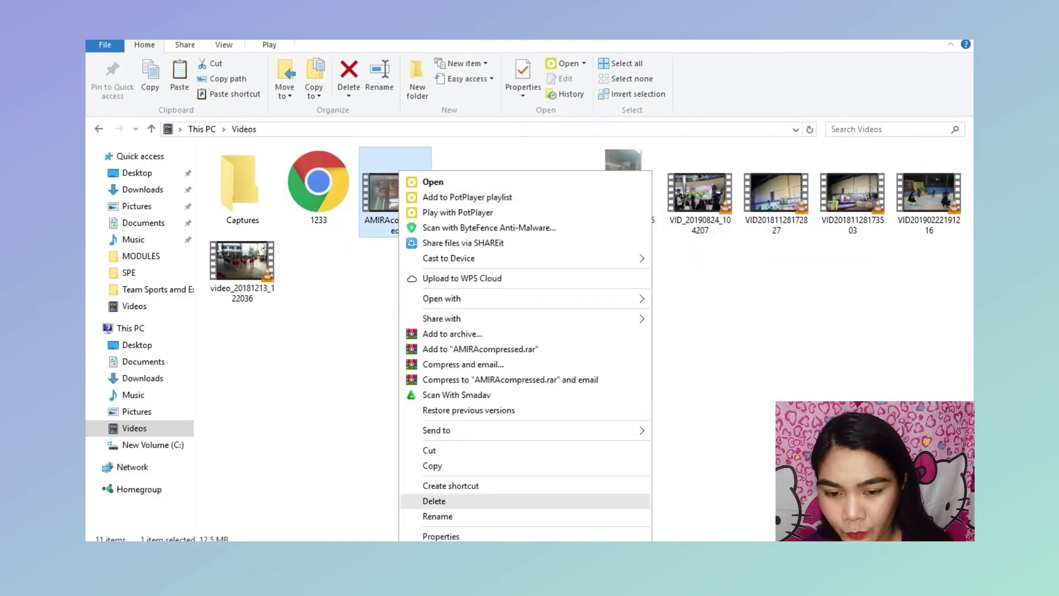
click(441, 537)
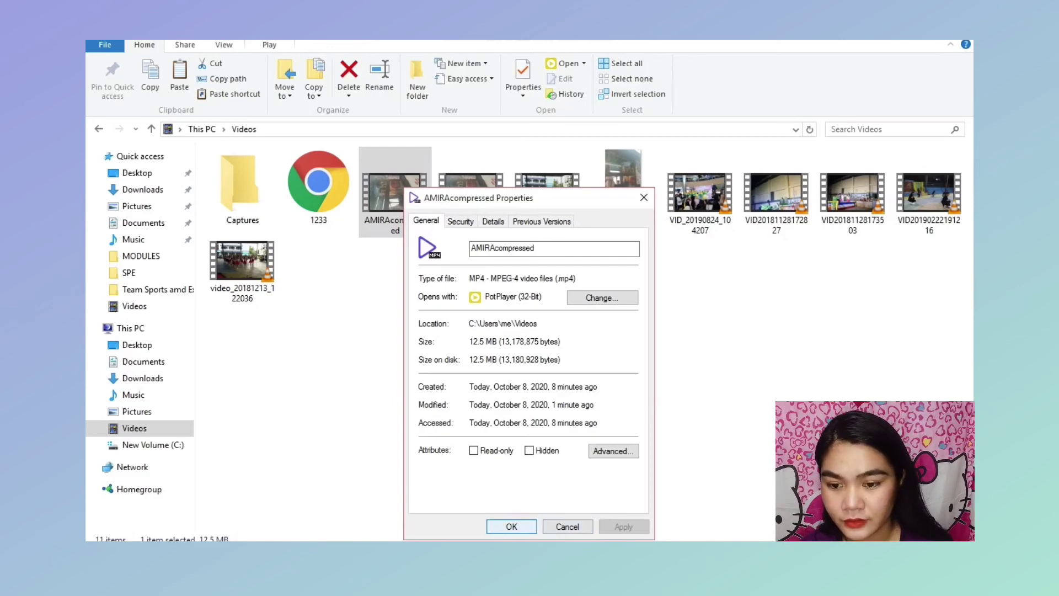
key(Return)
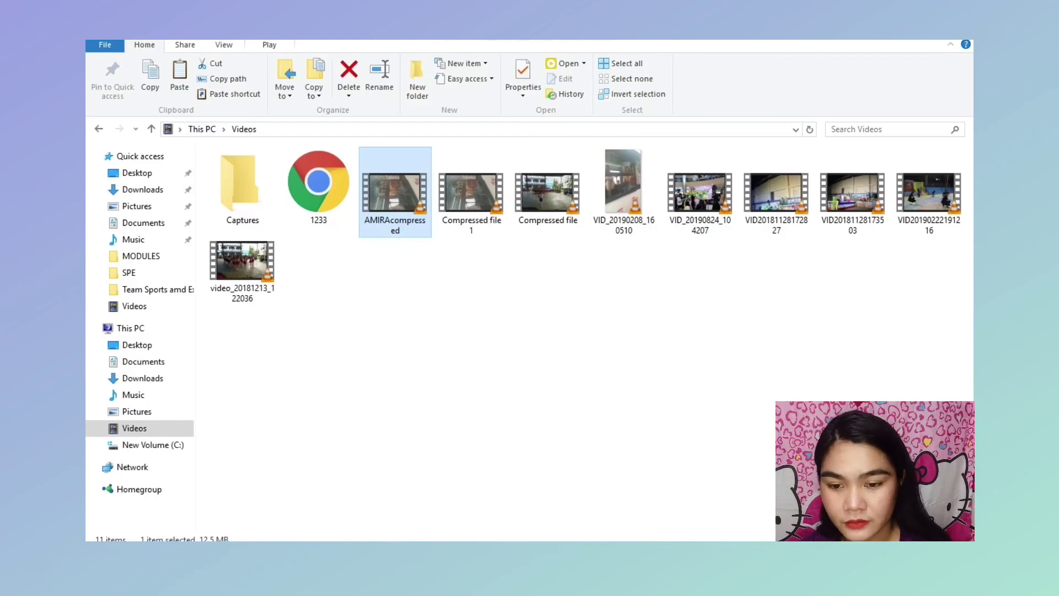
mouse_move(395, 194)
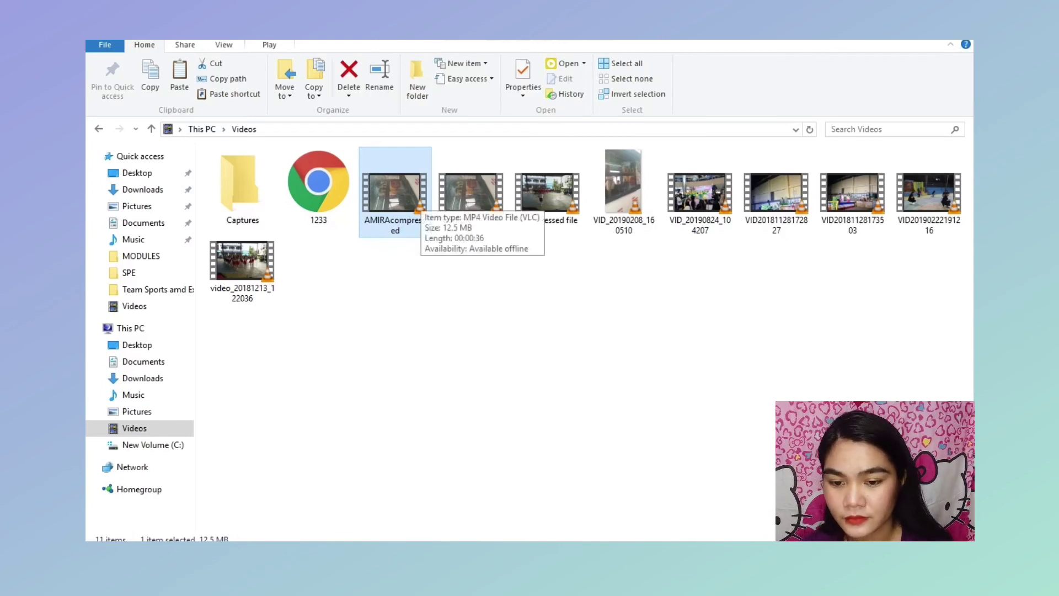
Open the selected AMIRAcompressed video in VLC for playback
key(Return)
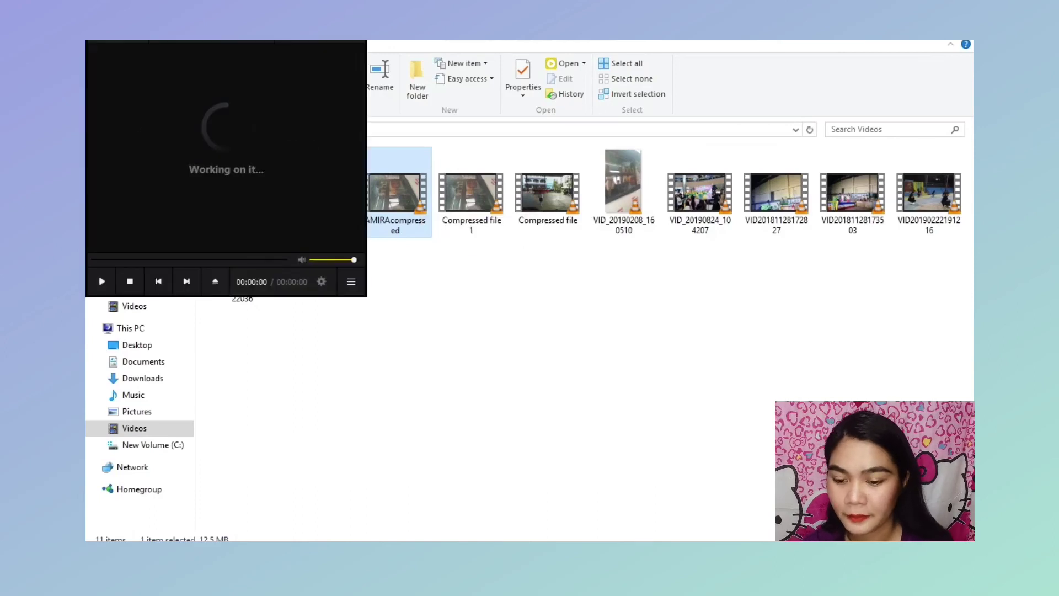